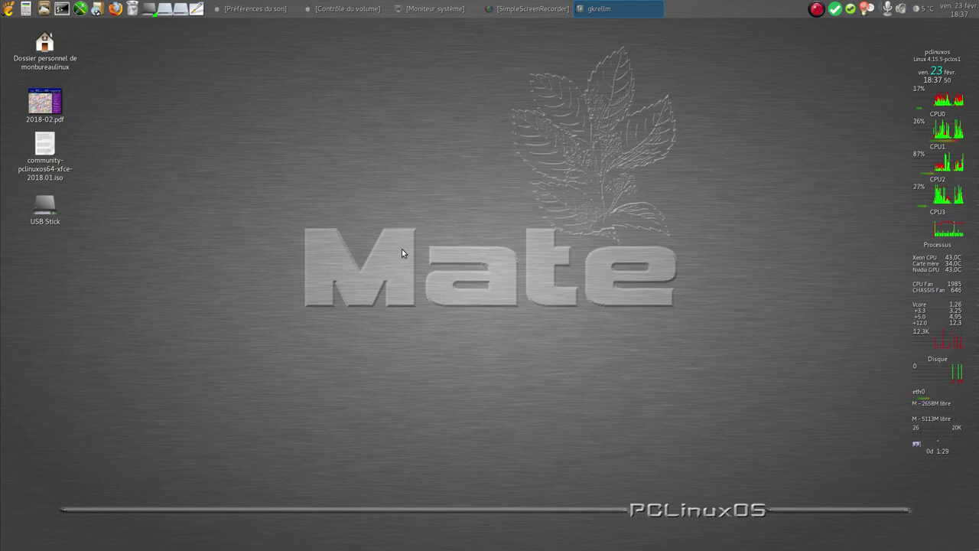
# - Check the distribution, kernel and hardware details in the System Monitor, and minimize its window again
pyautogui.click(464, 9)
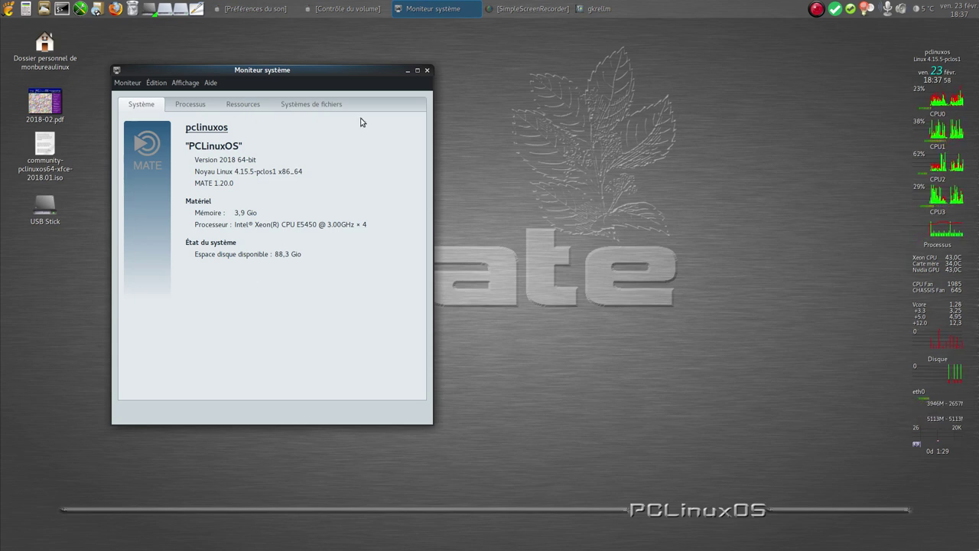
pyautogui.click(405, 71)
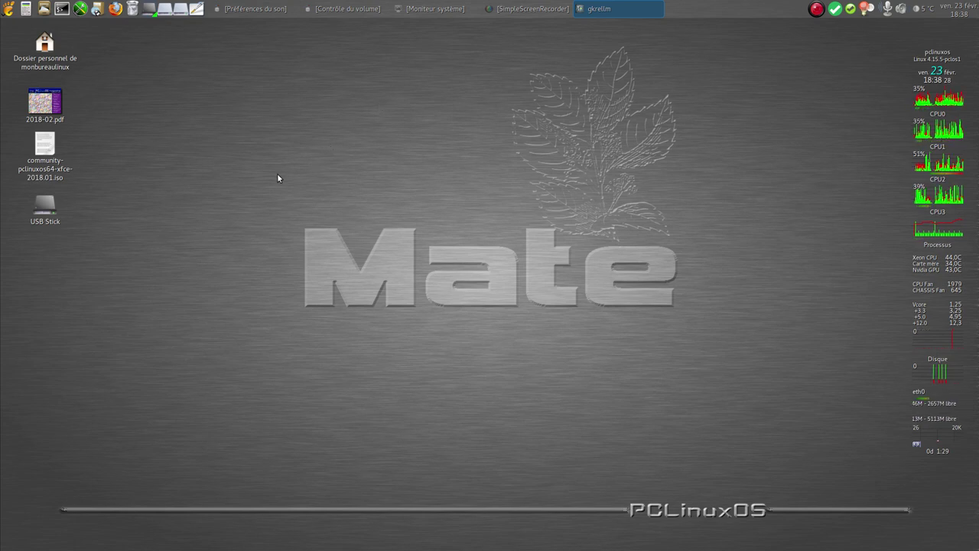
# - Create a new desktop panel and add the "Barre de menus" element to it
pyautogui.rightClick(750, 10)
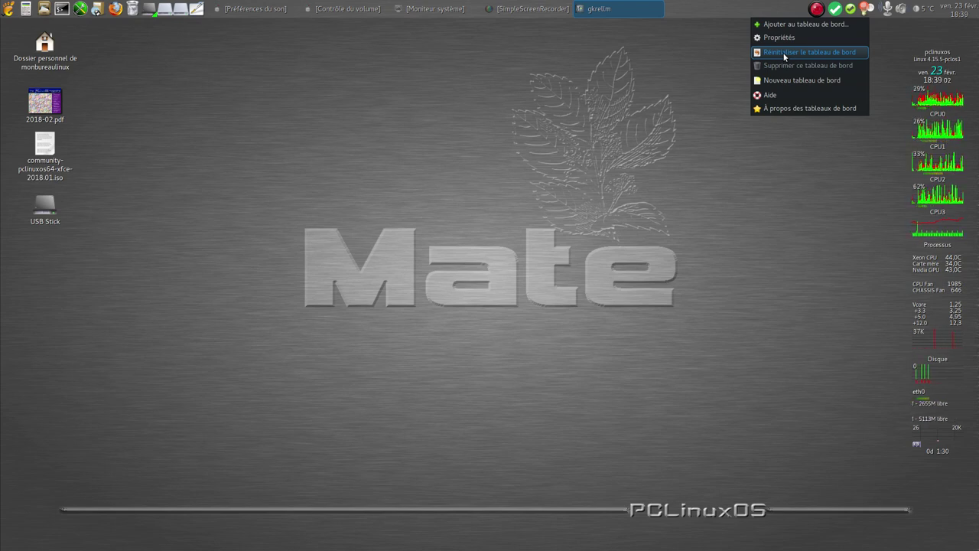
pyautogui.click(786, 80)
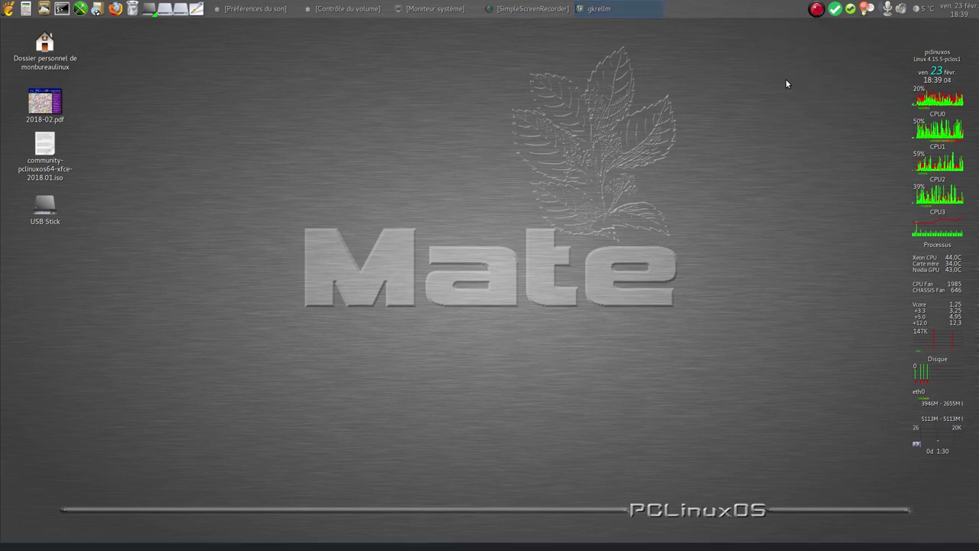
pyautogui.rightClick(616, 546)
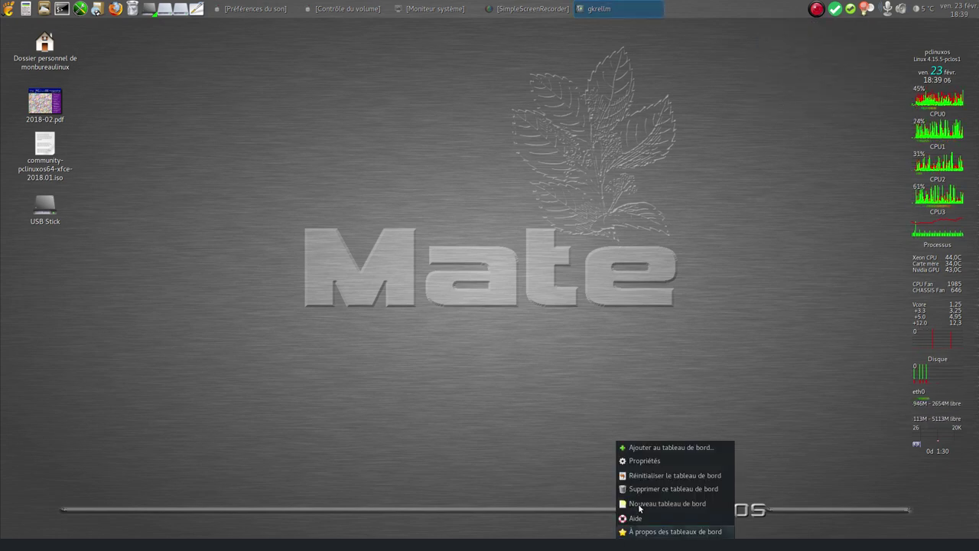
pyautogui.click(662, 447)
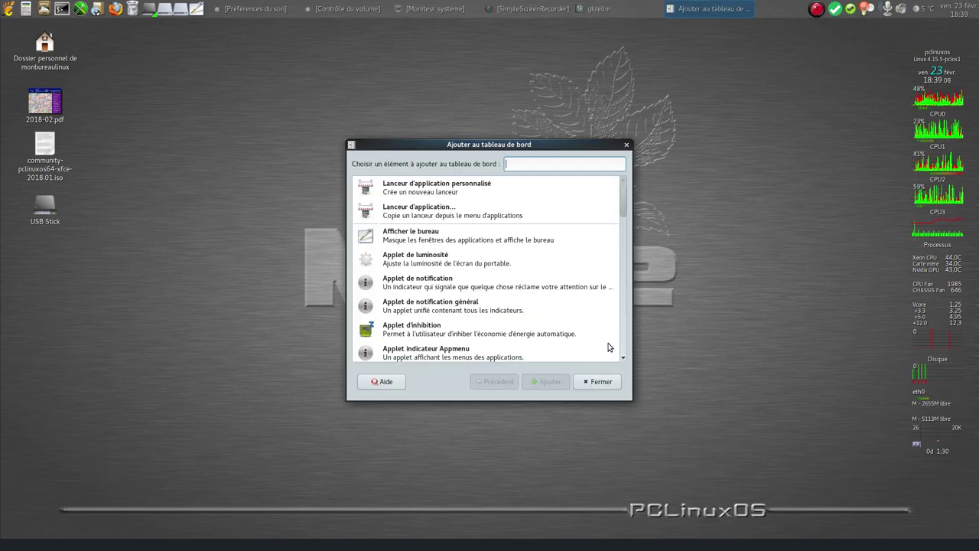
pyautogui.scroll(-3, 530, 269)
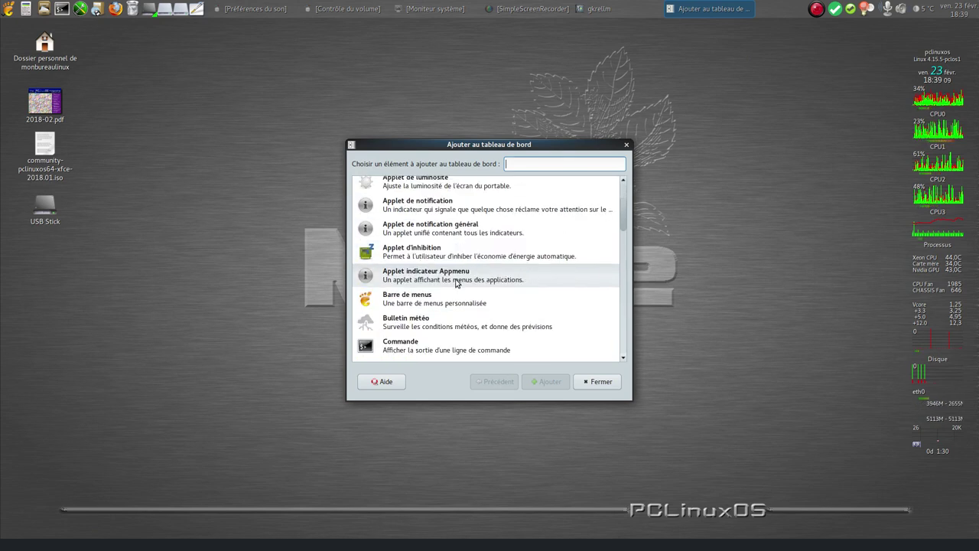
pyautogui.click(422, 300)
pyautogui.click(546, 381)
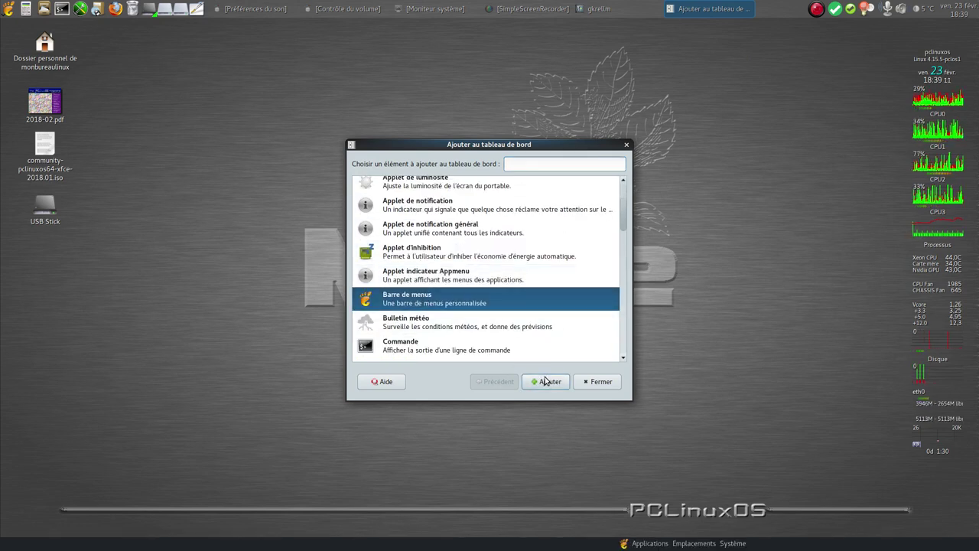
pyautogui.click(598, 381)
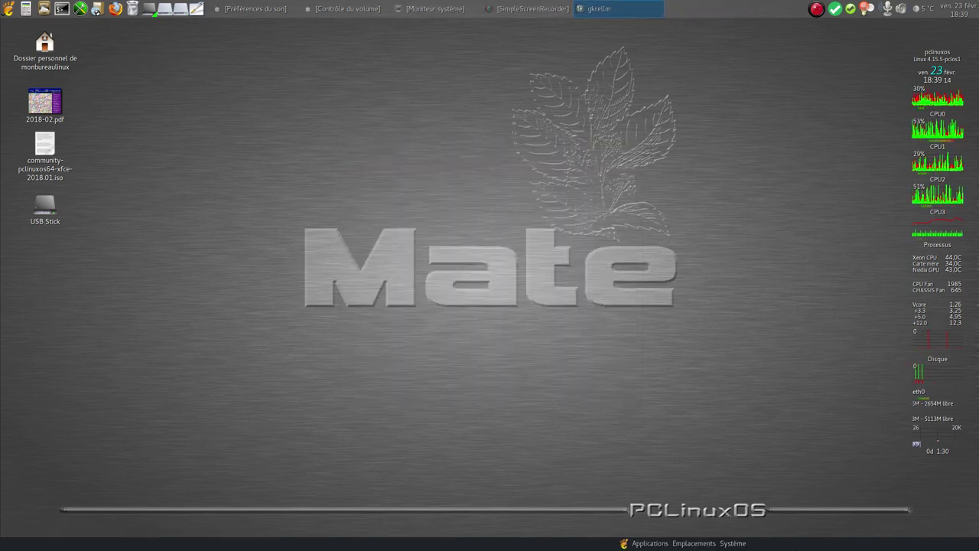
# - Request deletion of the new panel and cancel at the confirmation
pyautogui.rightClick(792, 546)
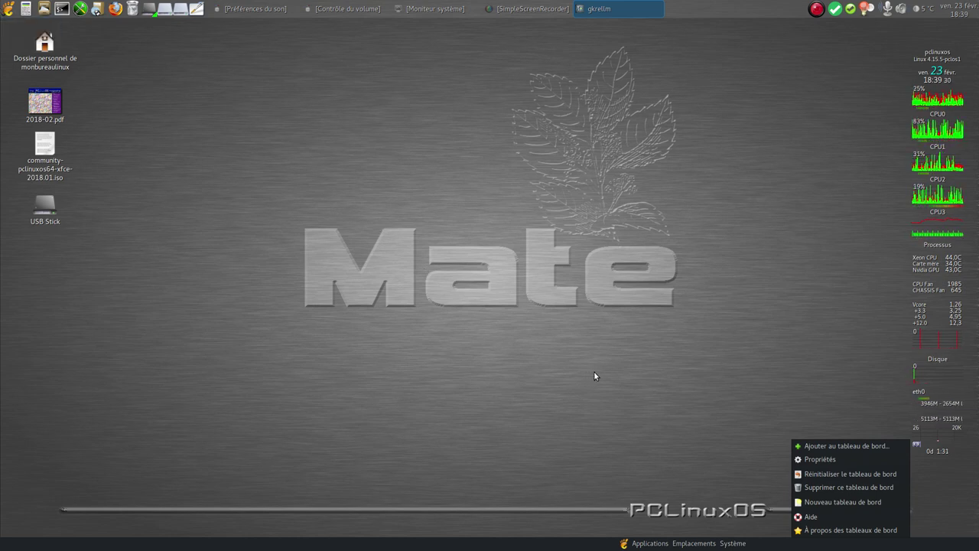
pyautogui.click(631, 405)
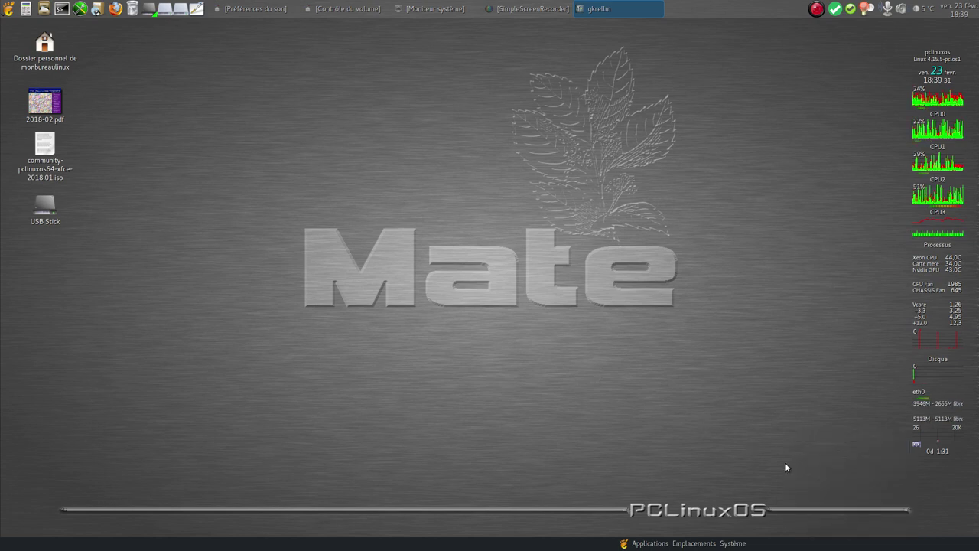
pyautogui.rightClick(817, 539)
pyautogui.click(853, 487)
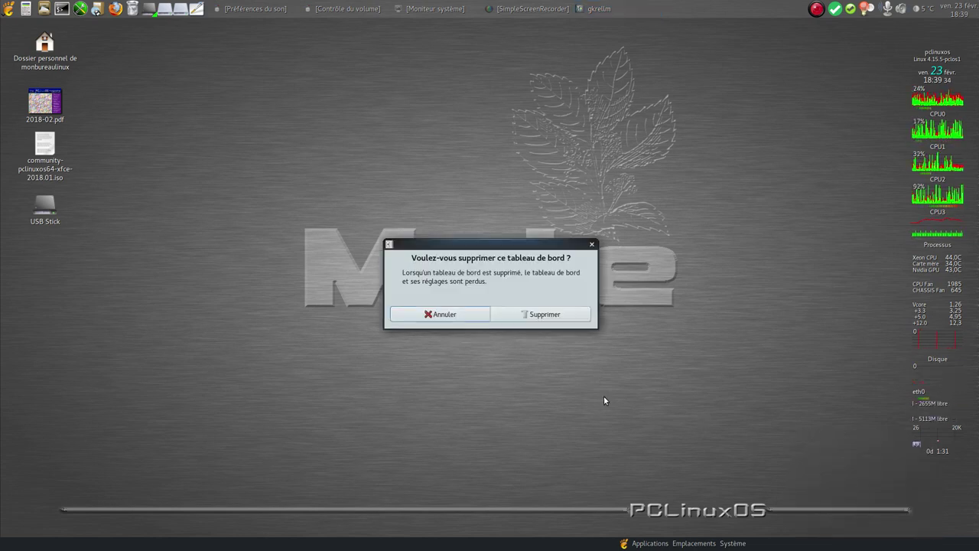
pyautogui.click(447, 314)
# - Examine the options offered for the menu bar element and for the empty area of the new panel
pyautogui.rightClick(728, 544)
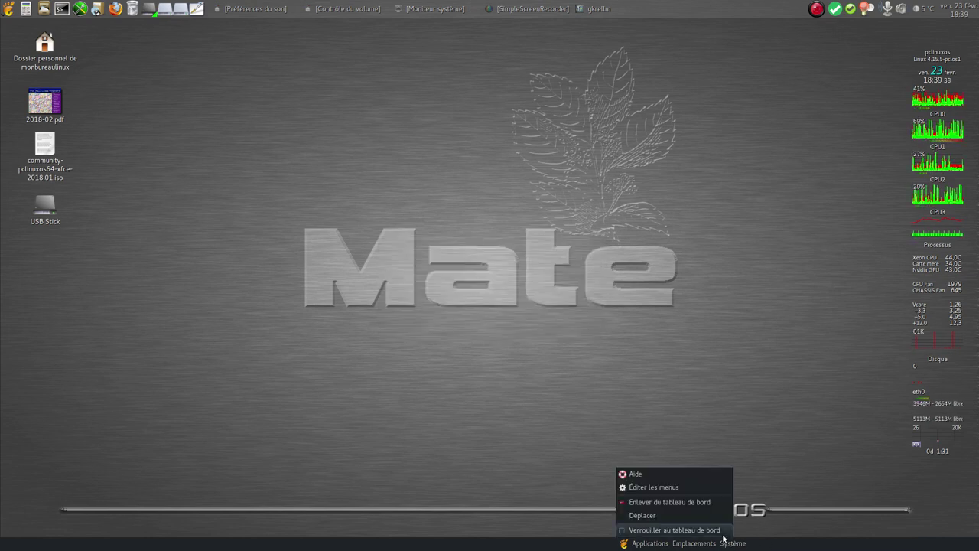
pyautogui.click(800, 548)
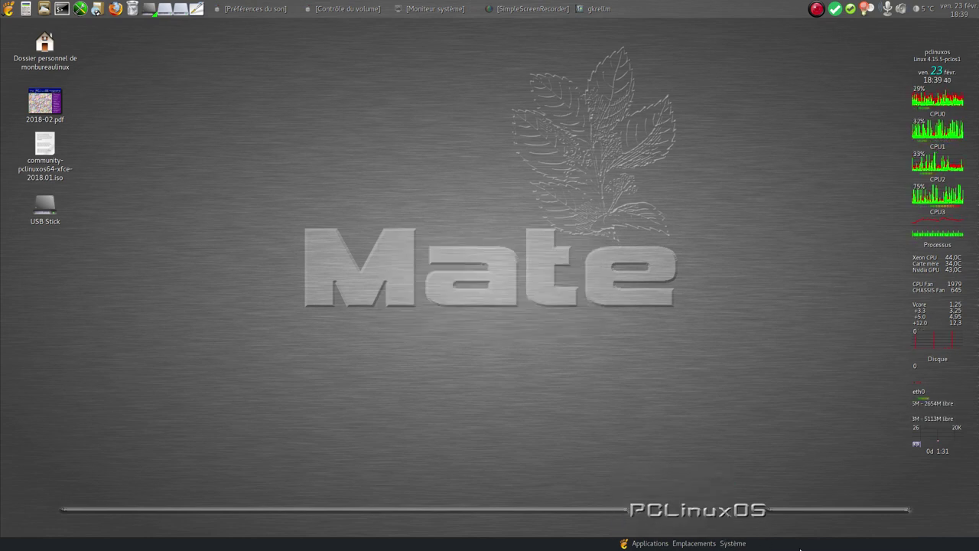
pyautogui.rightClick(746, 545)
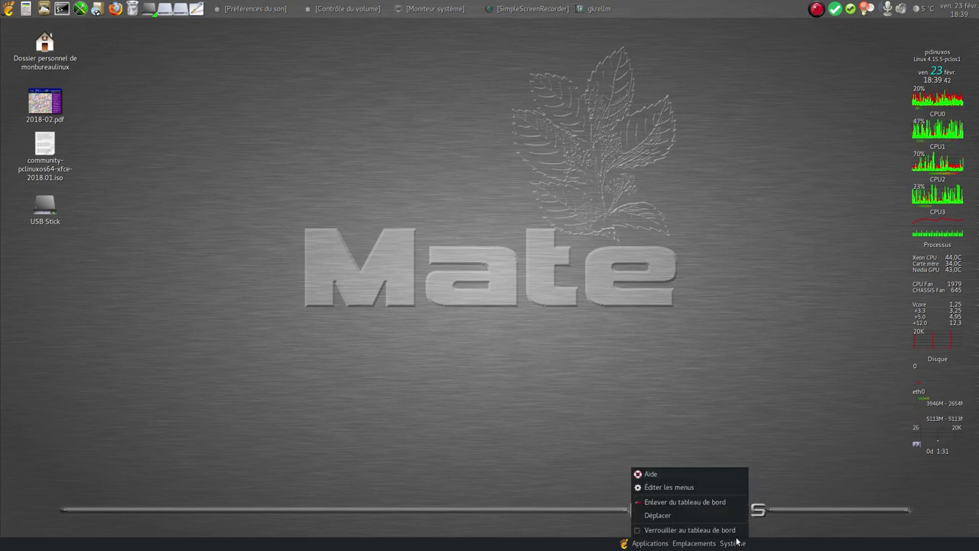
pyautogui.click(795, 539)
pyautogui.rightClick(797, 544)
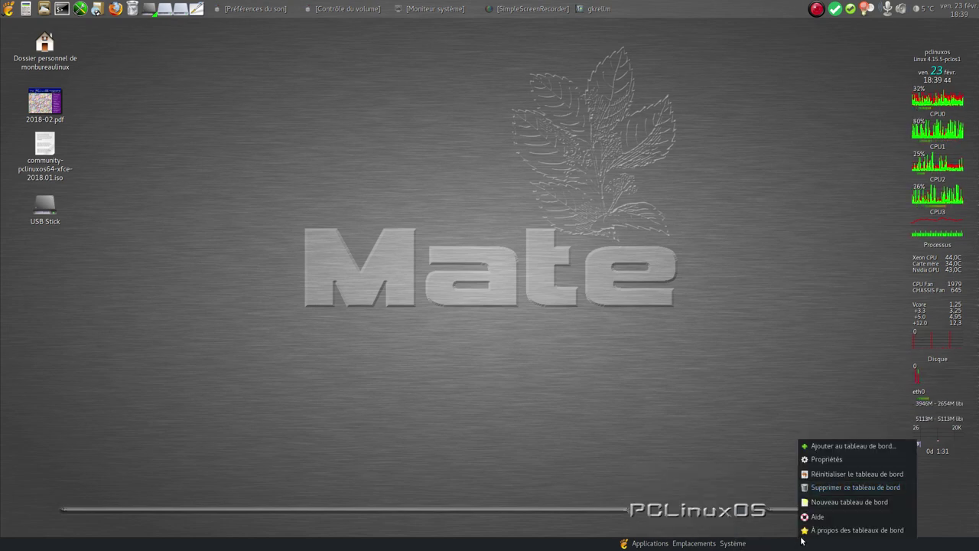
pyautogui.click(805, 474)
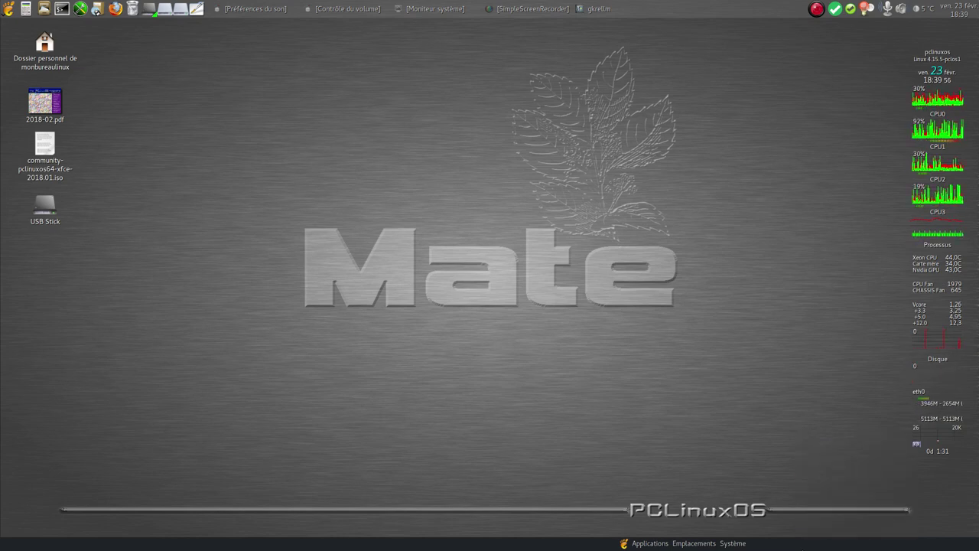
# - Delete the new panel holding the menu bar and confirm the removal
pyautogui.rightClick(804, 544)
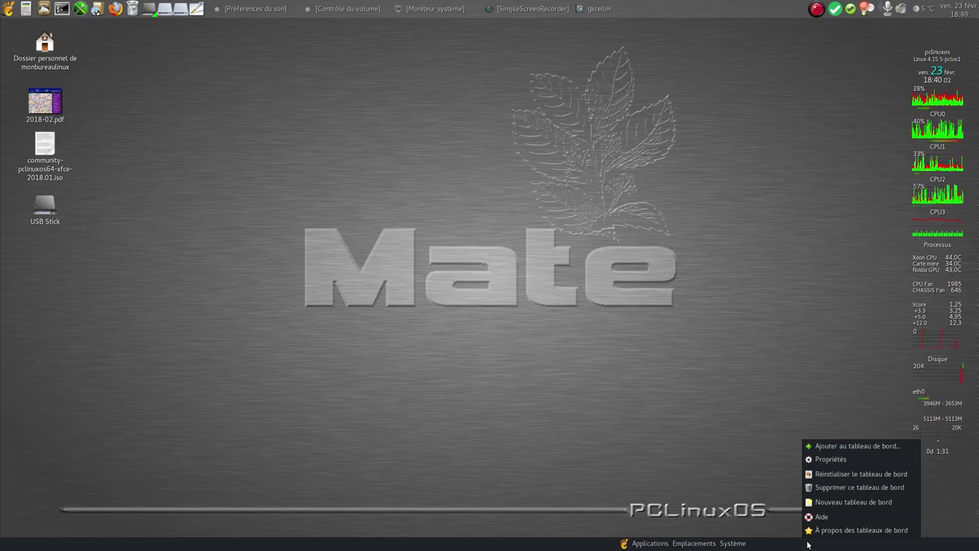
pyautogui.click(834, 488)
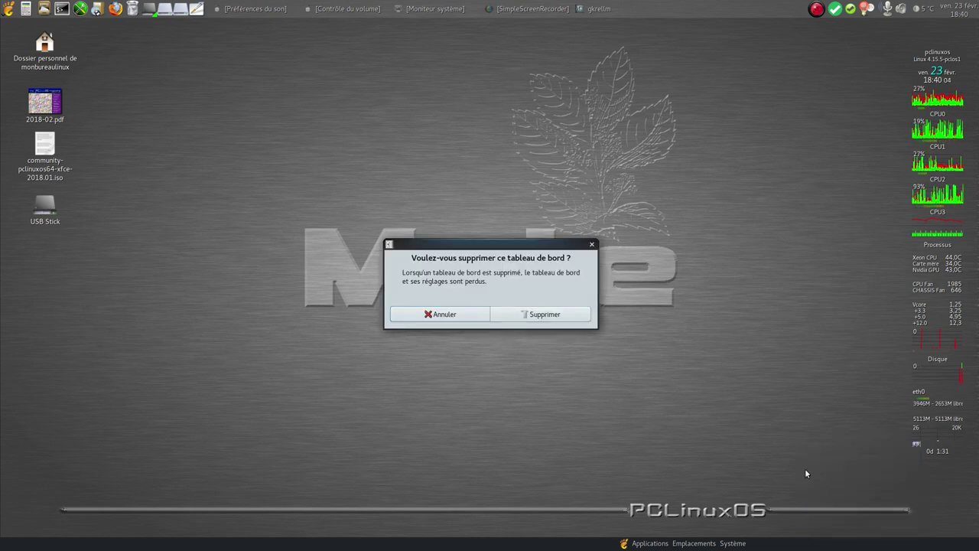
pyautogui.click(555, 314)
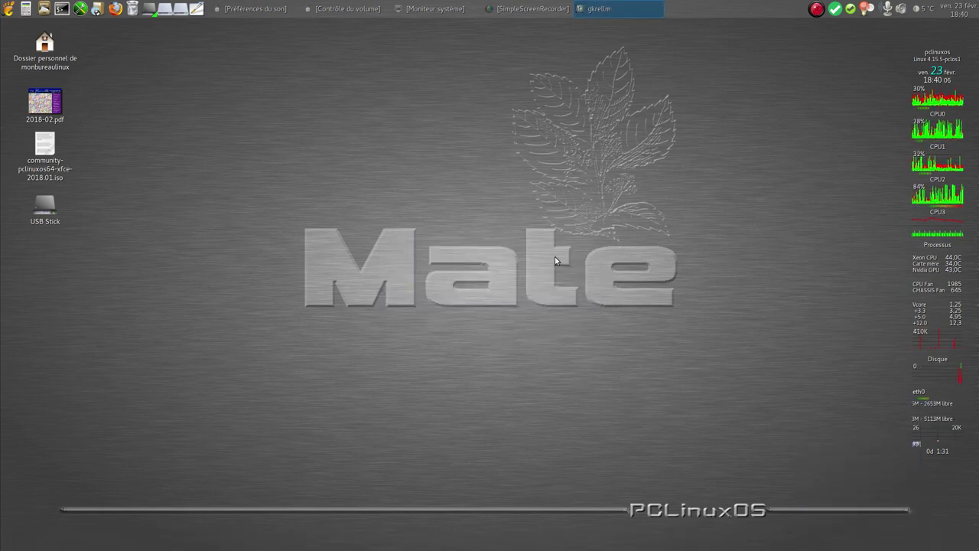
# - Open the dconf Editor from the Configuration applications and accept its caution message
pyautogui.click(8, 8)
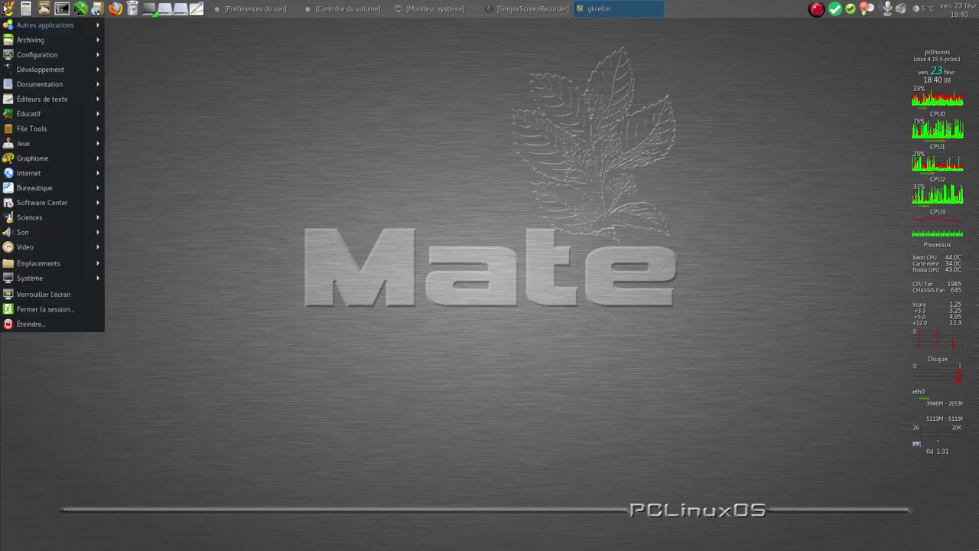
pyautogui.moveTo(21, 57)
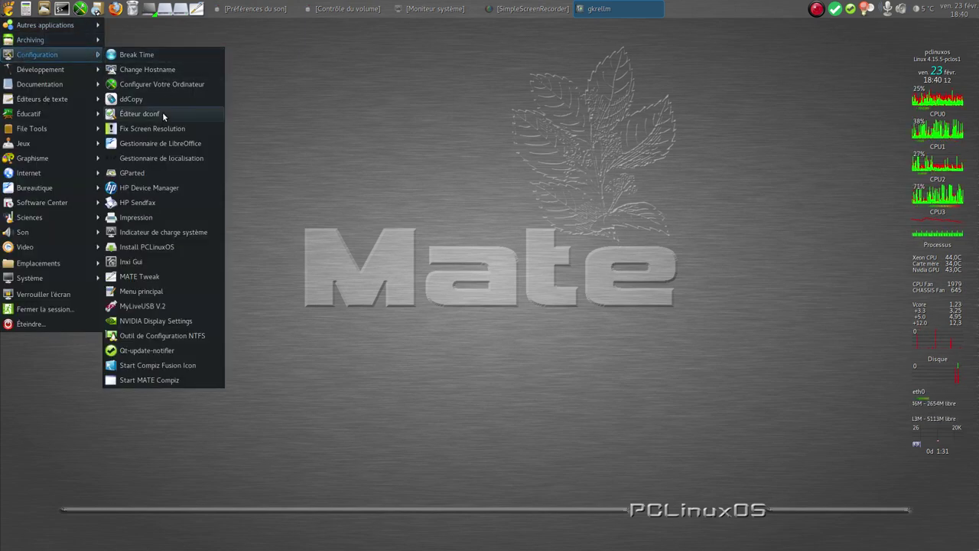
pyautogui.click(139, 114)
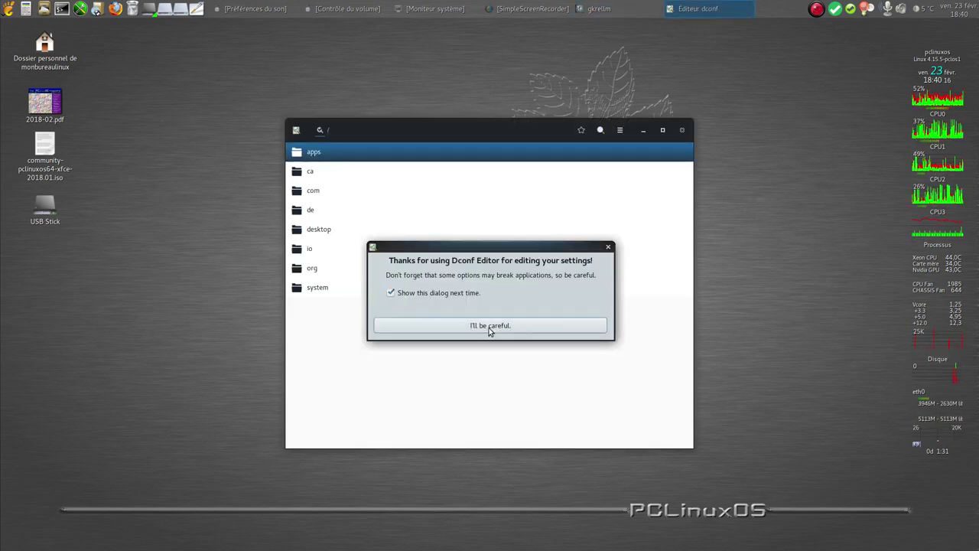
pyautogui.click(539, 328)
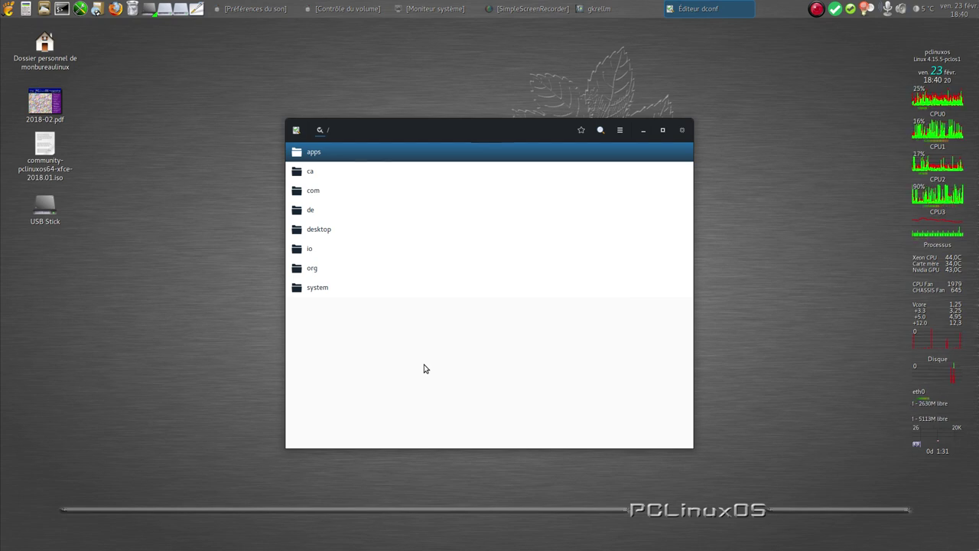
# - Enter dconf-editor in the run-application dialog as an alternative way to launch it, and cancel the dialog
pyautogui.hotkey('alt', 'F2')
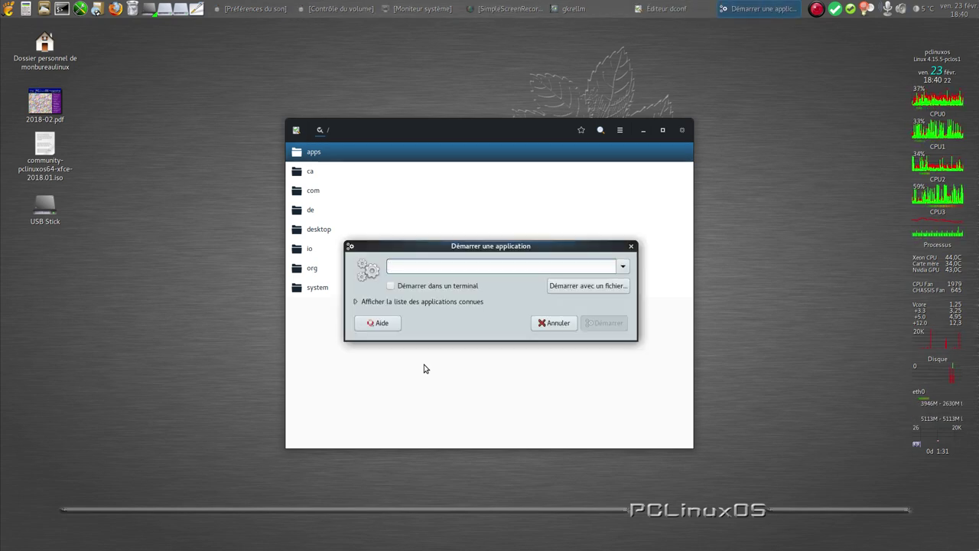
pyautogui.write('dconf')
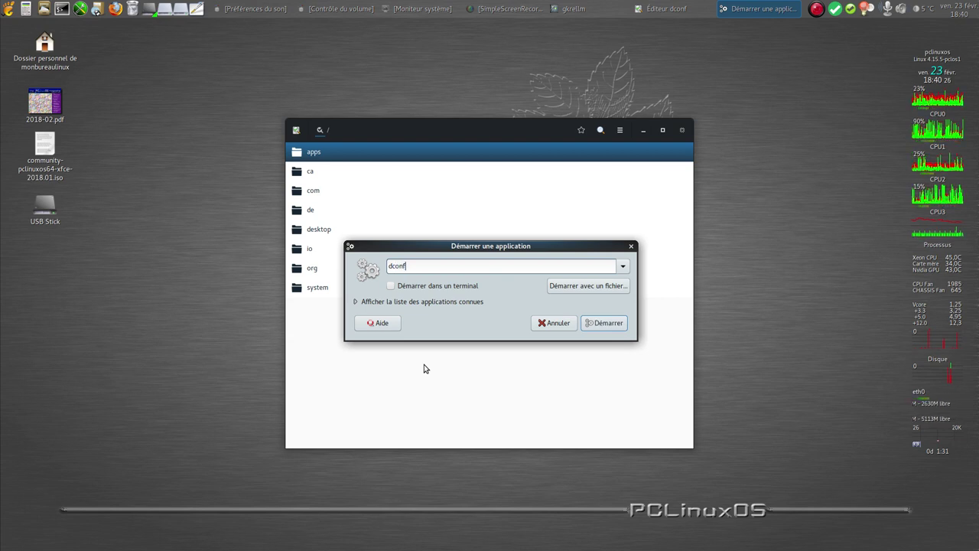
pyautogui.write('-editor')
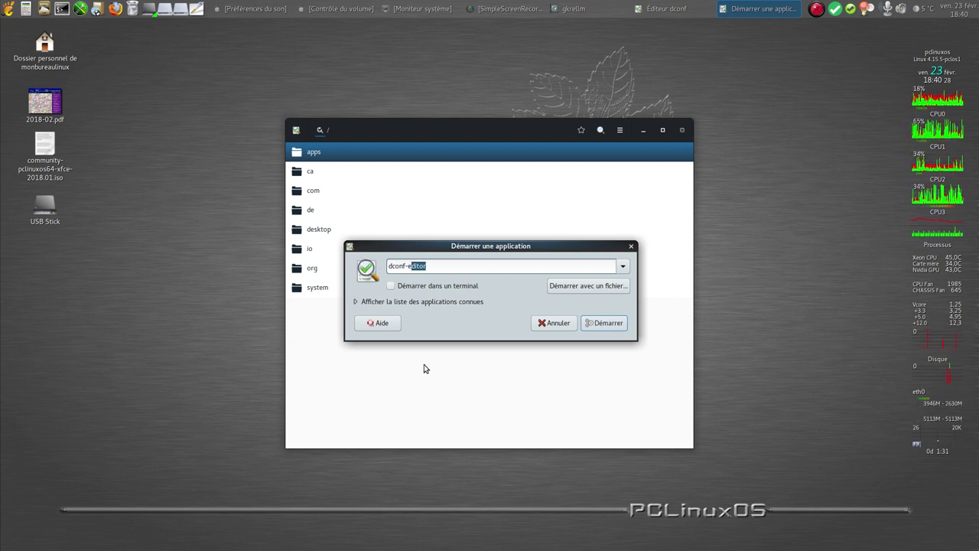
pyautogui.click(552, 325)
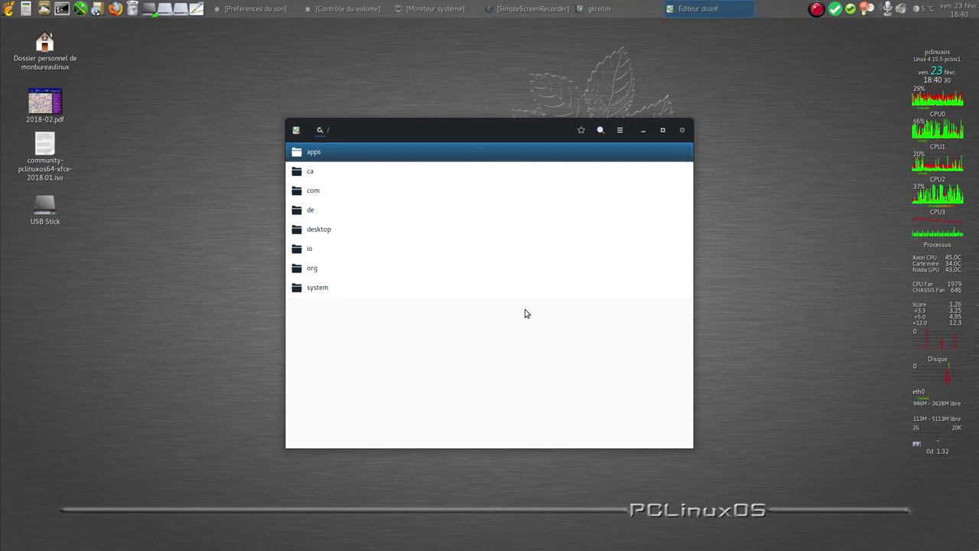
# - Enable the locked-down key under /org/mate/panel/general to lock the desktop panels completely
pyautogui.click(321, 268)
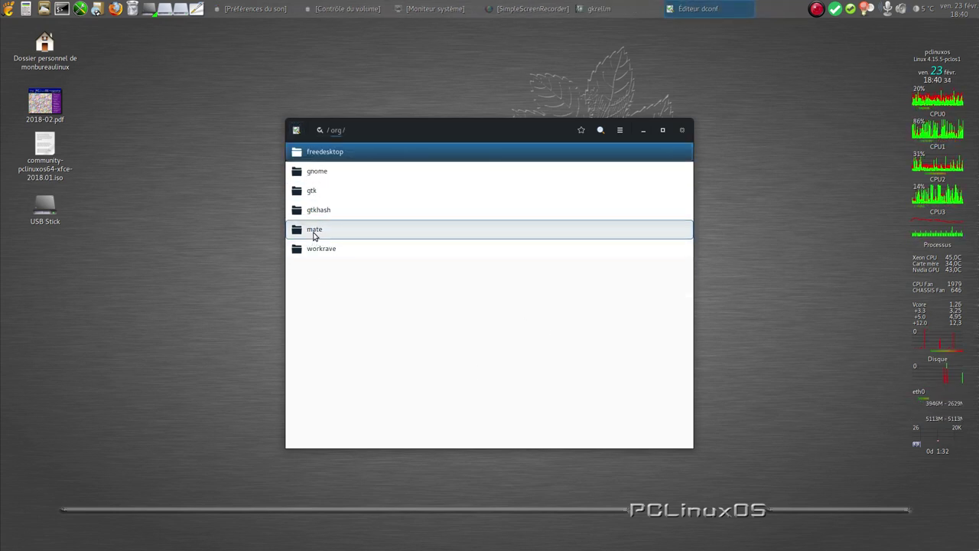
pyautogui.click(314, 232)
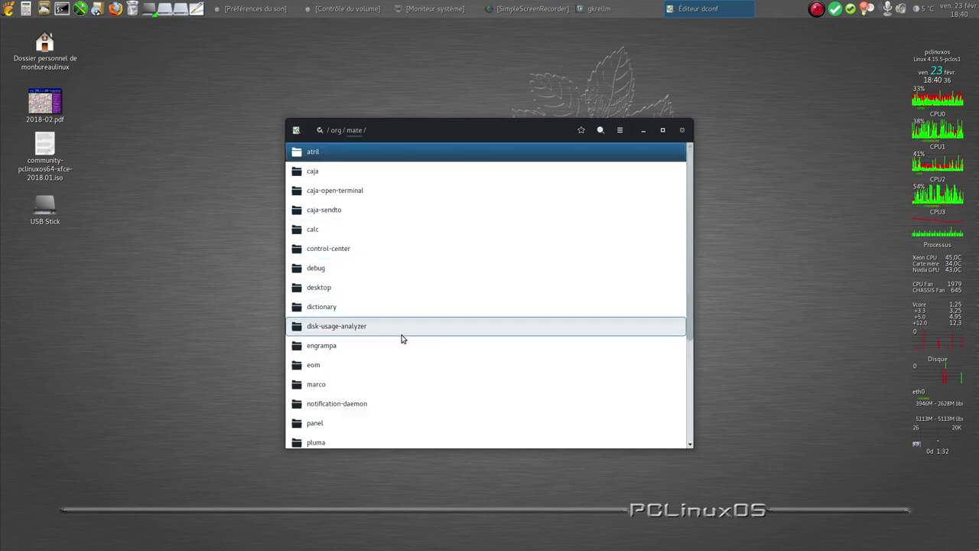
pyautogui.scroll(-2, 382, 366)
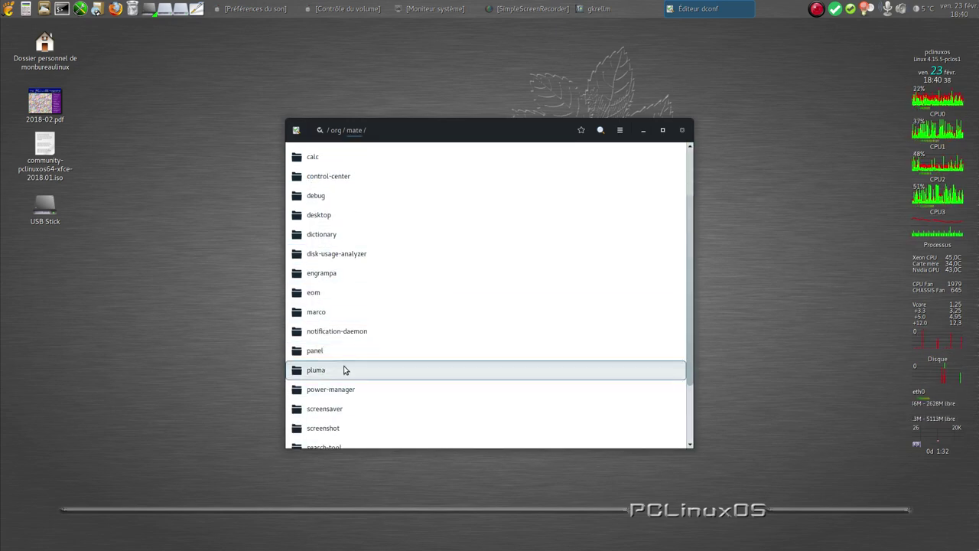
pyautogui.click(315, 351)
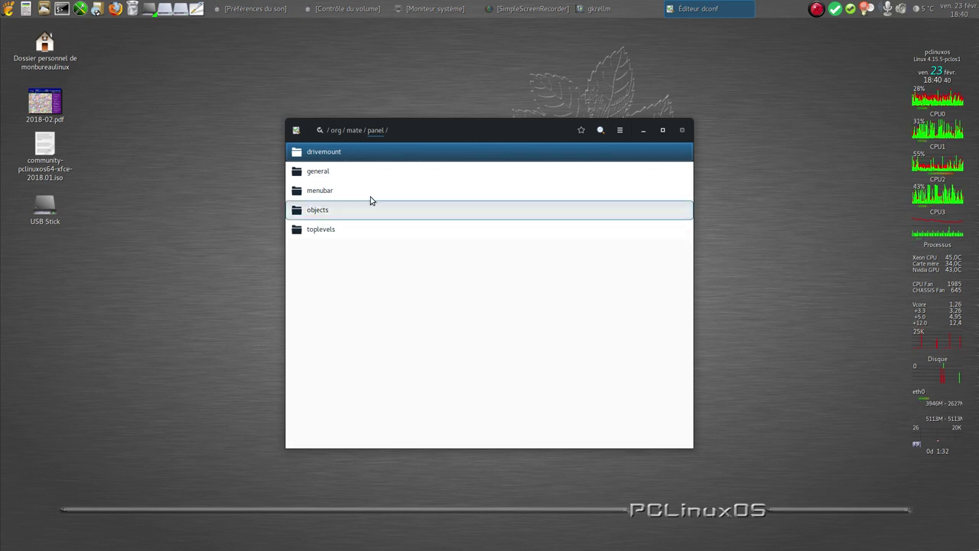
pyautogui.click(312, 175)
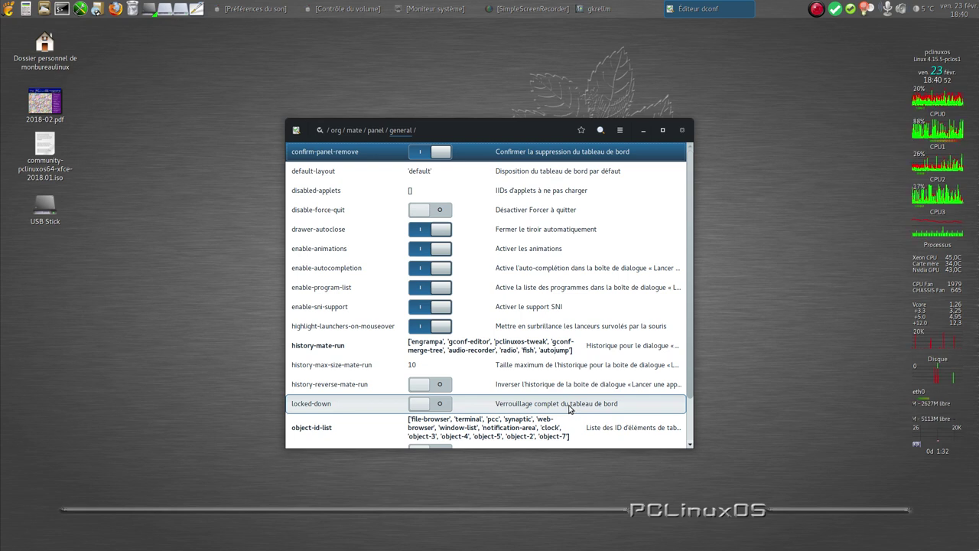
pyautogui.click(427, 409)
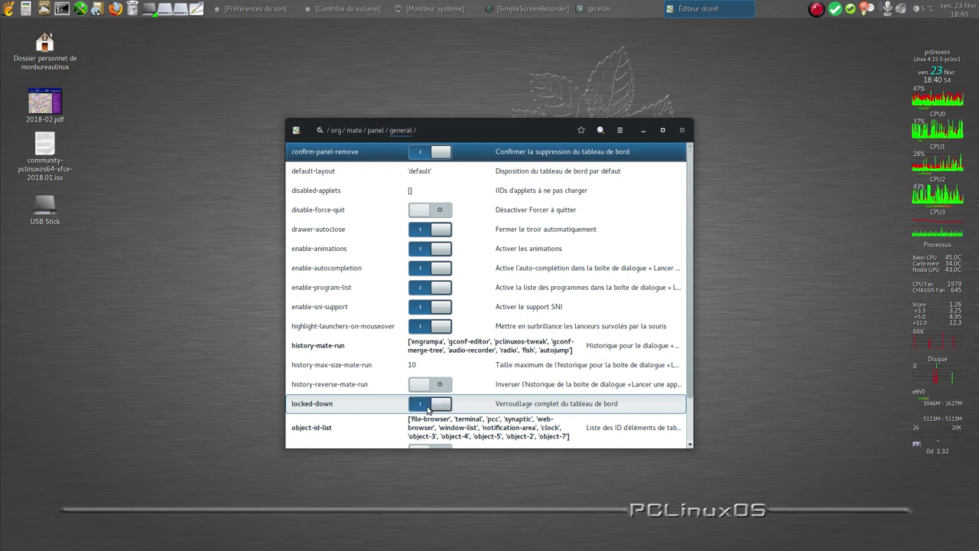
pyautogui.click(752, 150)
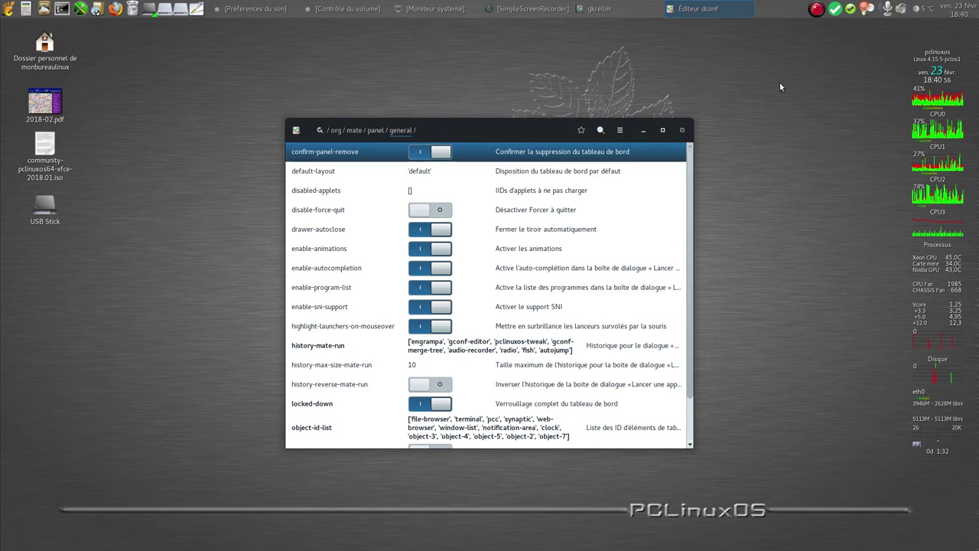
# - Check the locked panel's context menu, view the About MATE panel information, and close it
pyautogui.rightClick(792, 16)
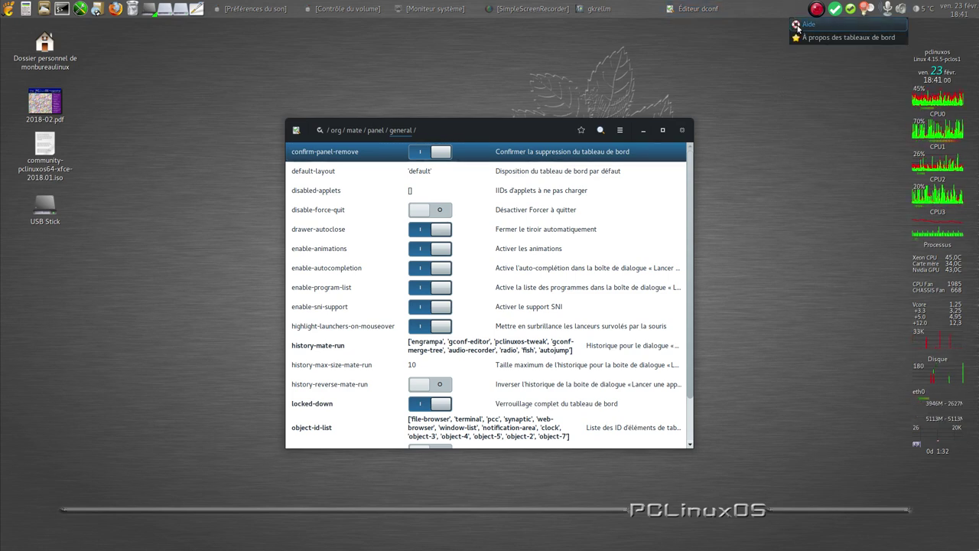
pyautogui.click(806, 38)
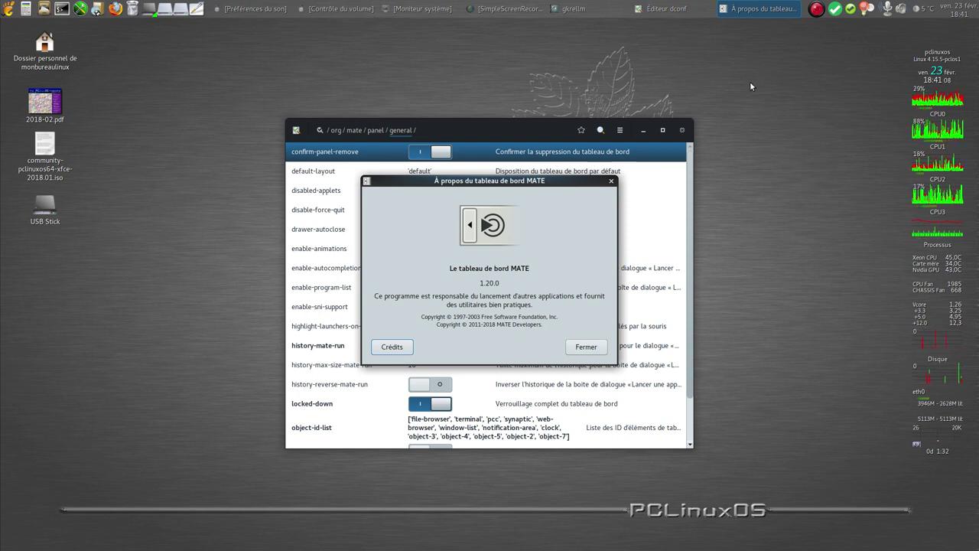
pyautogui.click(586, 349)
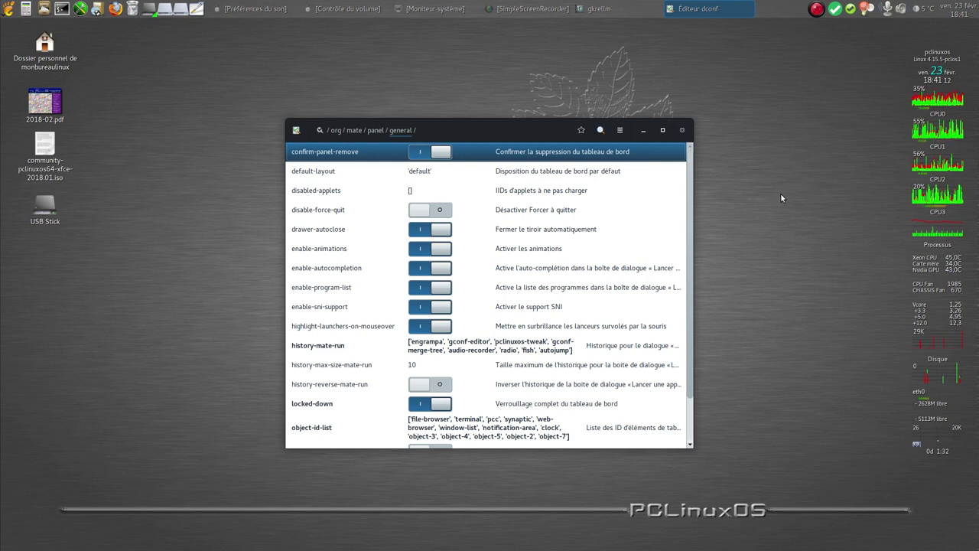
# - Turn the locked-down key off to check the panel's context menu, and turn the key back on
pyautogui.click(423, 406)
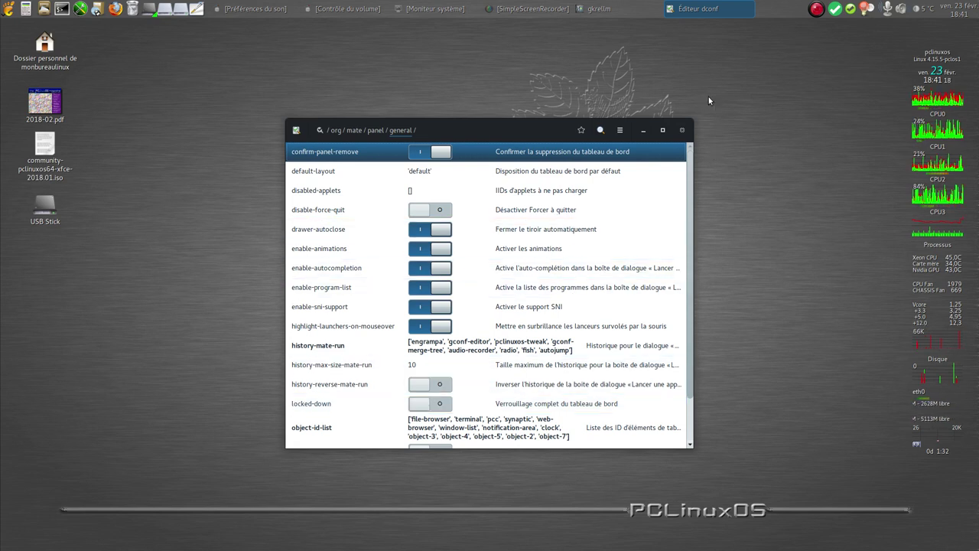
pyautogui.rightClick(783, 15)
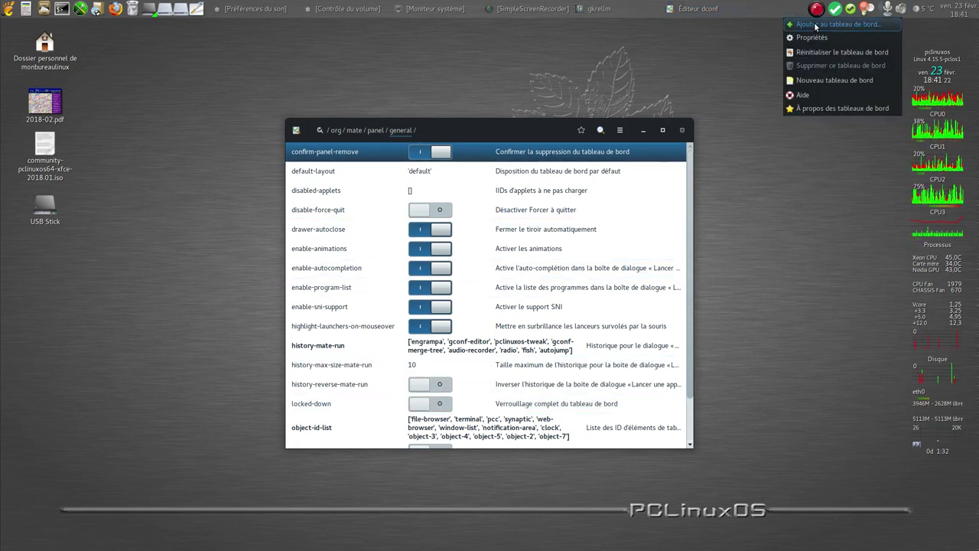
pyautogui.click(737, 301)
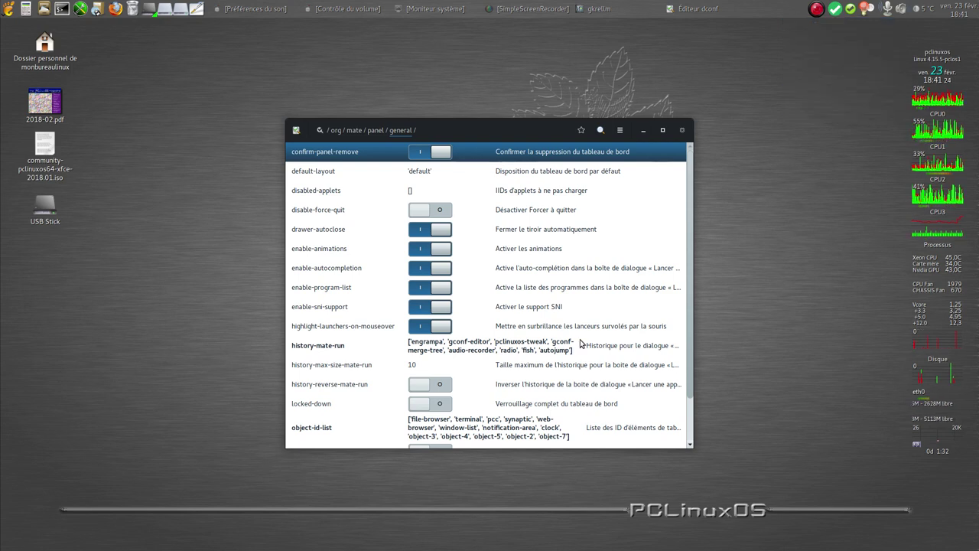
pyautogui.click(427, 404)
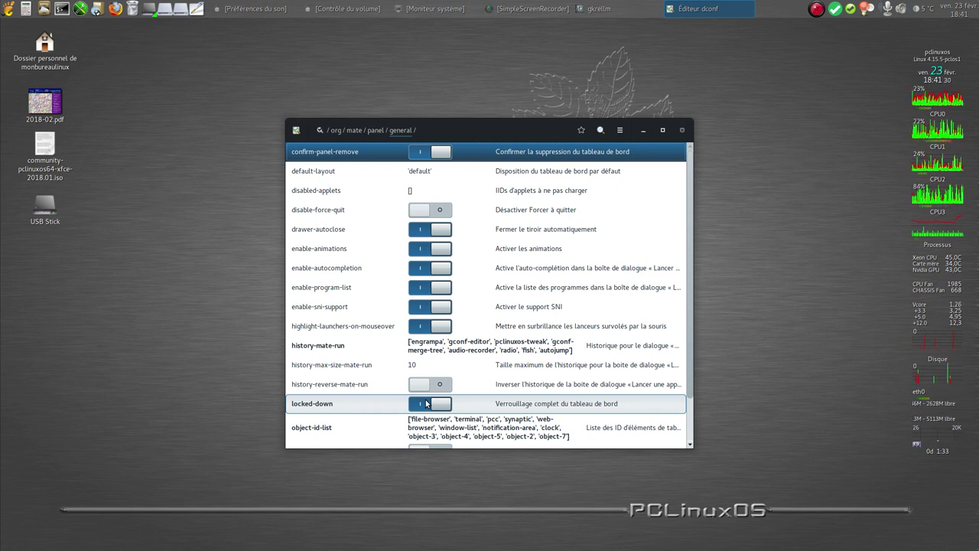
# - Bookmark the /org/mate/panel/general/ location and close the dconf Editor
pyautogui.click(581, 131)
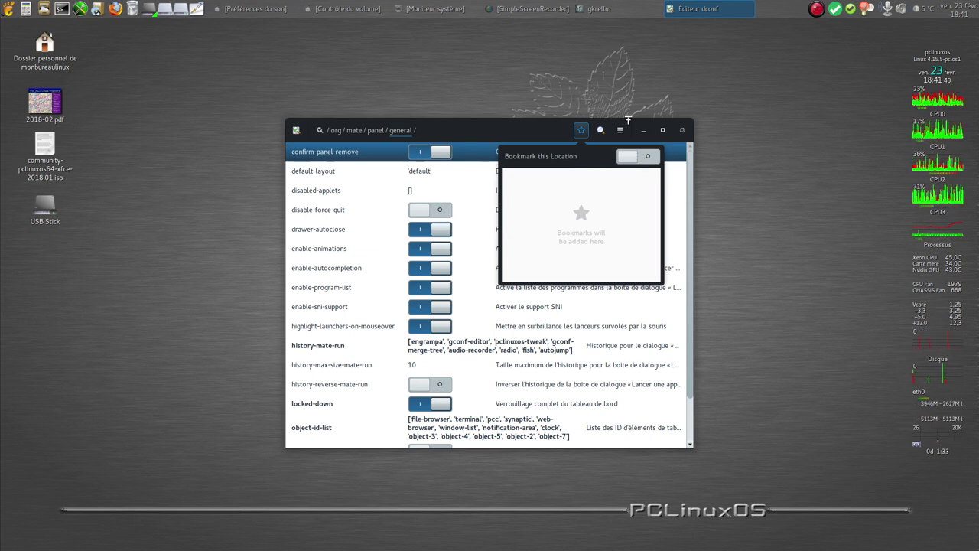
pyautogui.click(637, 156)
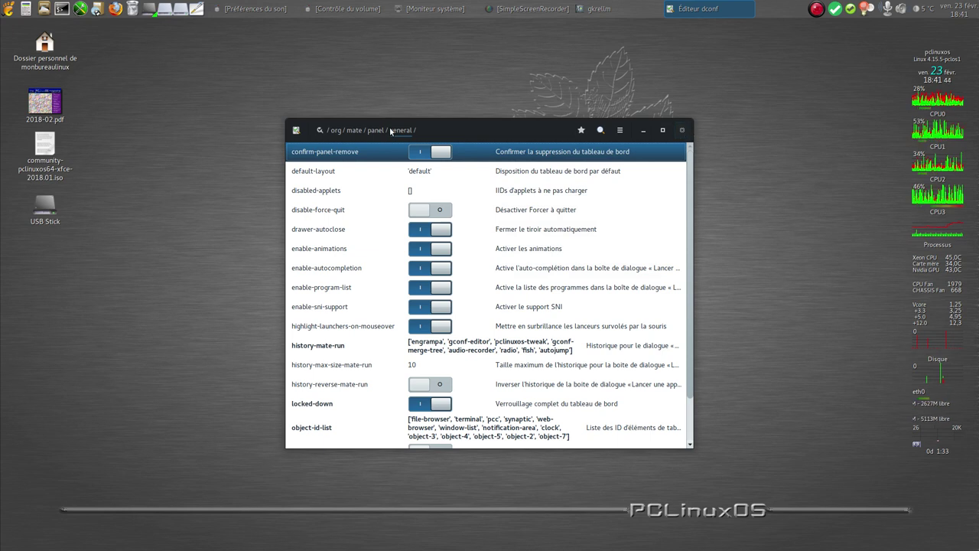
pyautogui.click(328, 132)
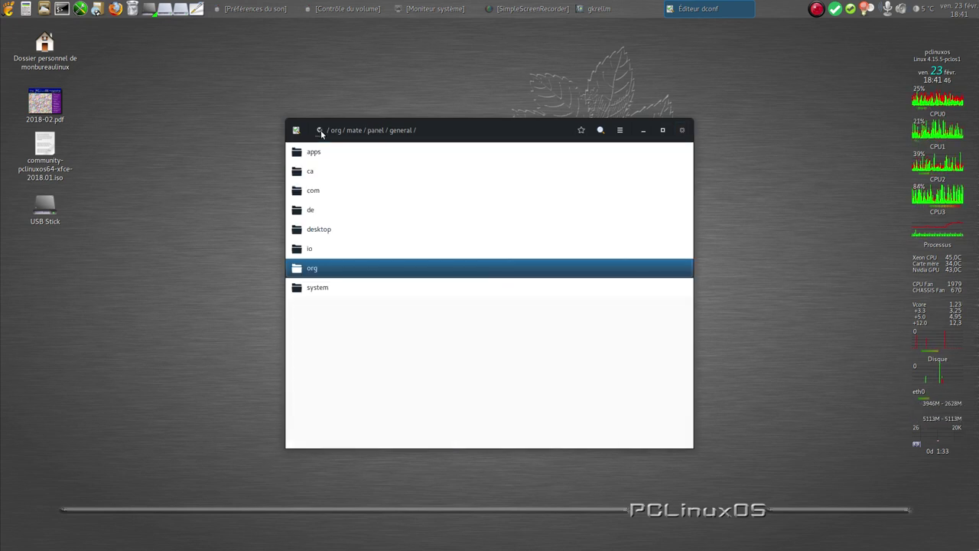
pyautogui.click(681, 130)
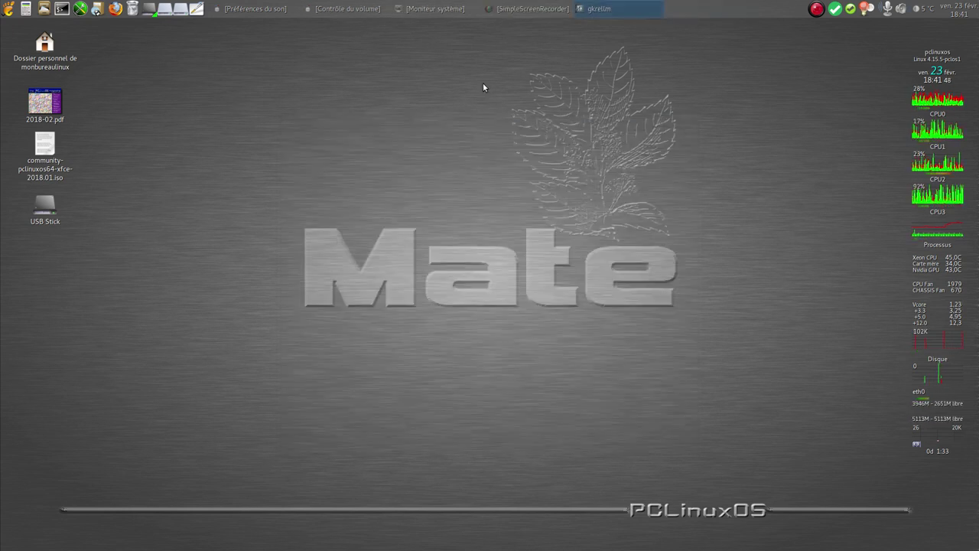
# - Reopen the dconf Editor from the Configuration applications, accepting its caution message, and go to the bookmarked /org/mate/panel/general/ location
pyautogui.click(8, 11)
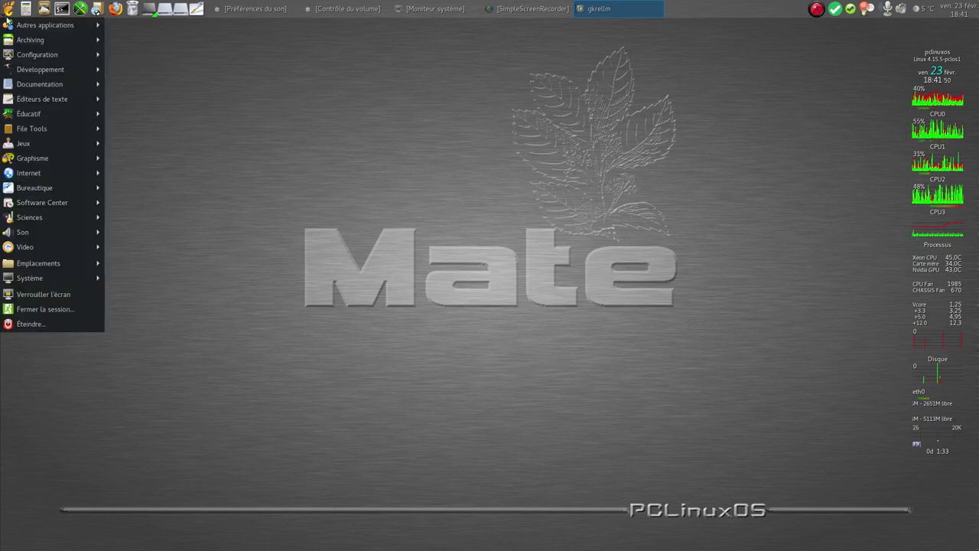
pyautogui.moveTo(26, 53)
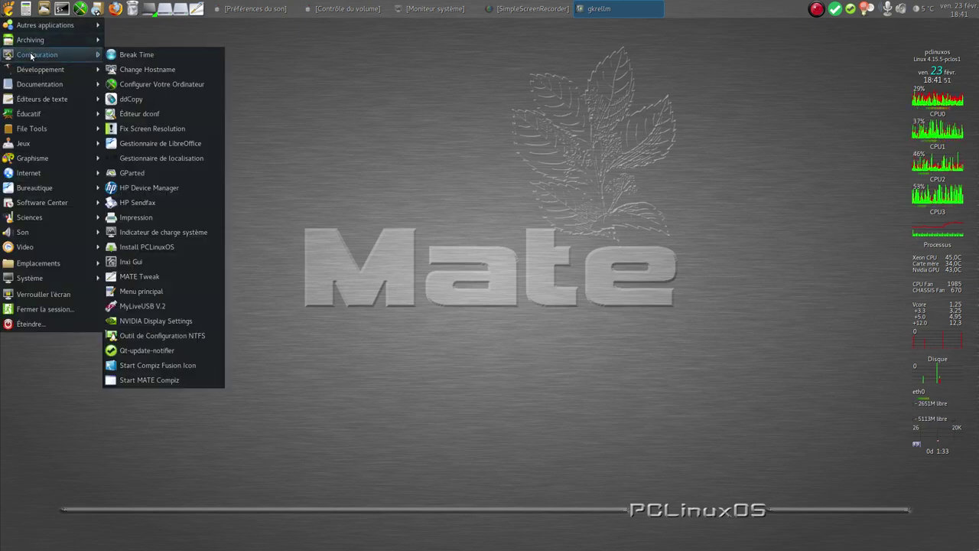
pyautogui.click(170, 113)
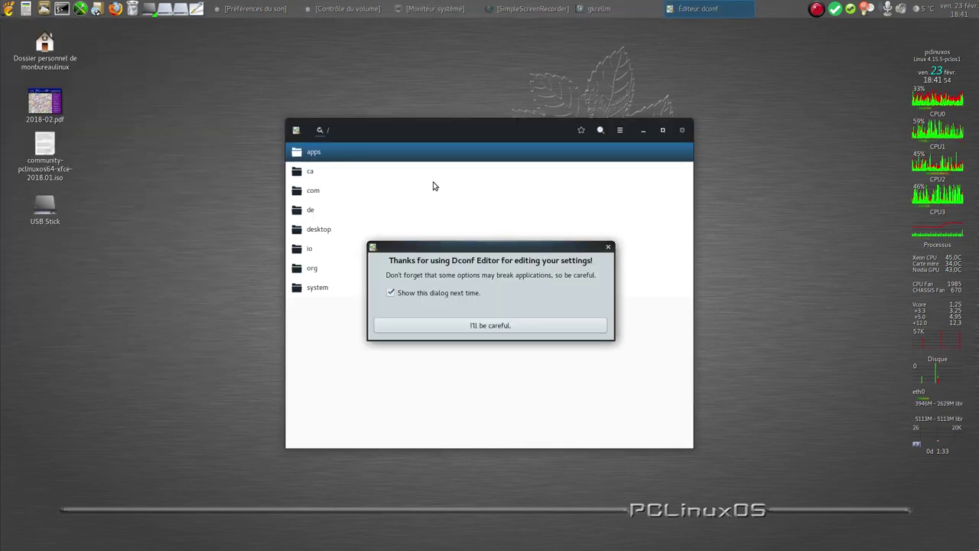
pyautogui.click(508, 327)
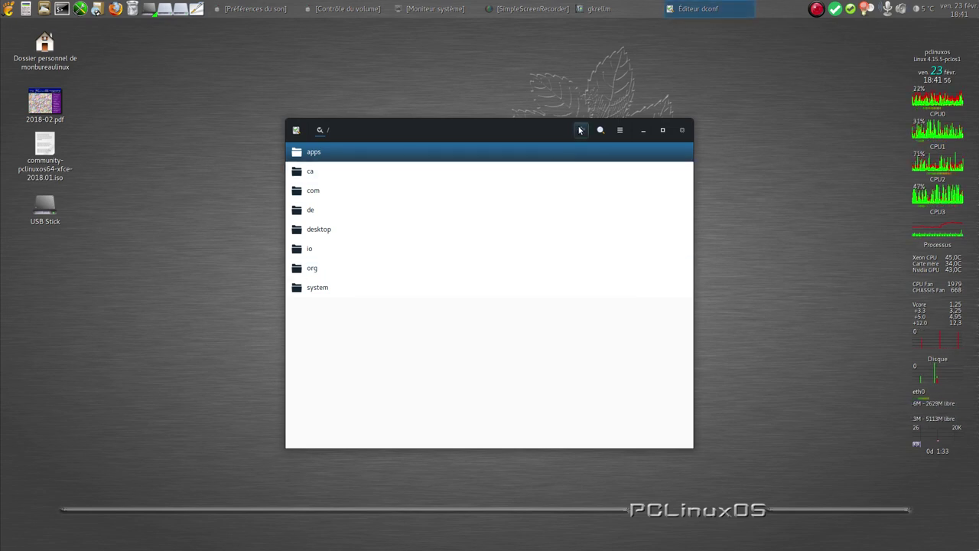
pyautogui.click(580, 130)
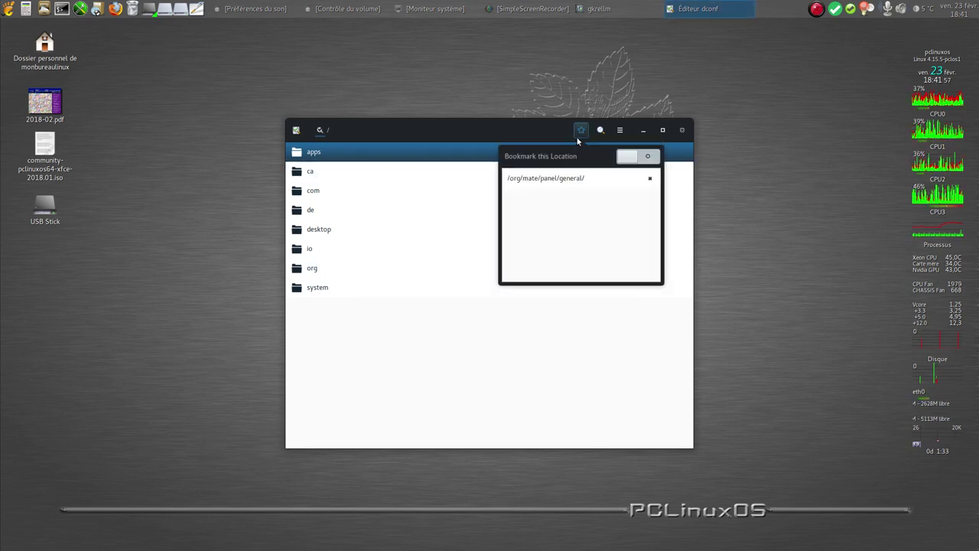
pyautogui.click(548, 182)
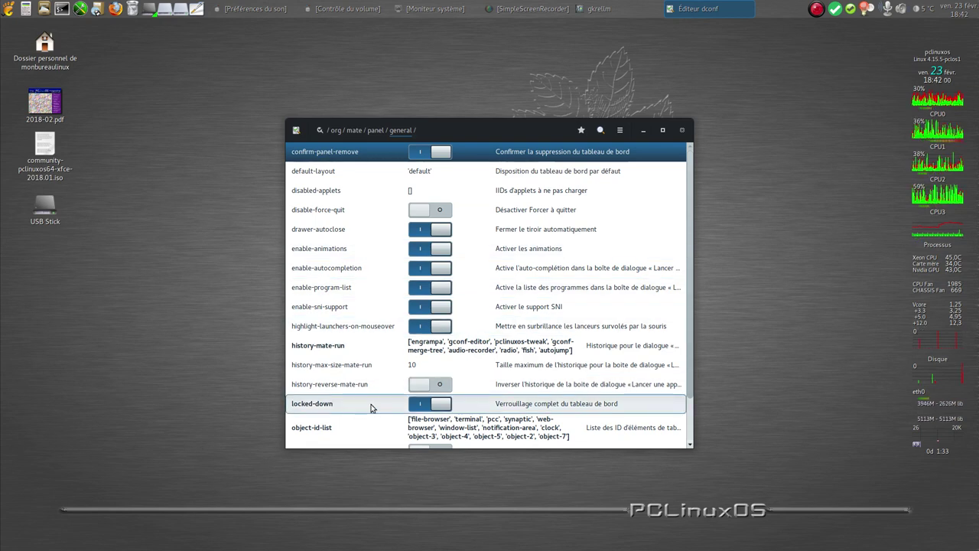
# - Examine which options the desktop panel's context menu offers while locked-down is enabled
pyautogui.rightClick(793, 13)
pyautogui.click(793, 11)
pyautogui.rightClick(793, 11)
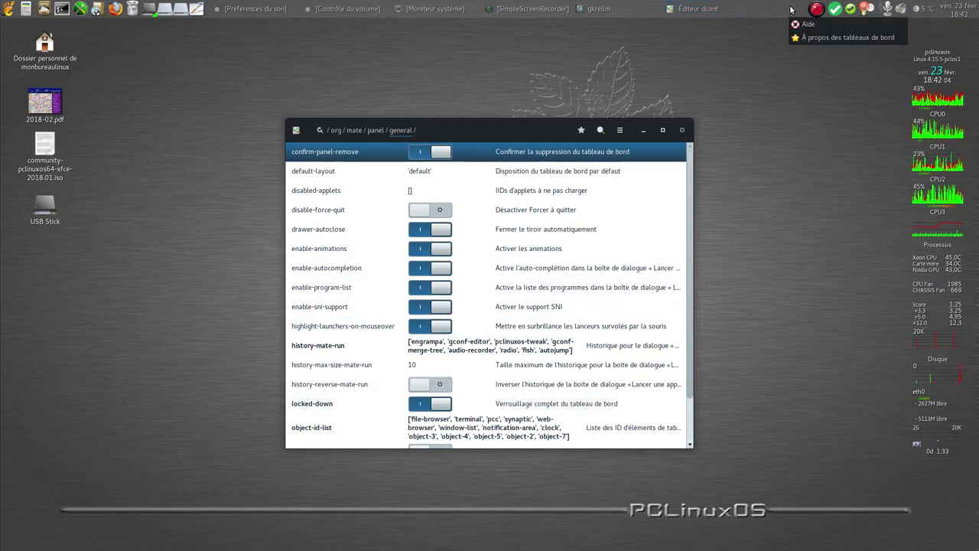
pyautogui.click(755, 175)
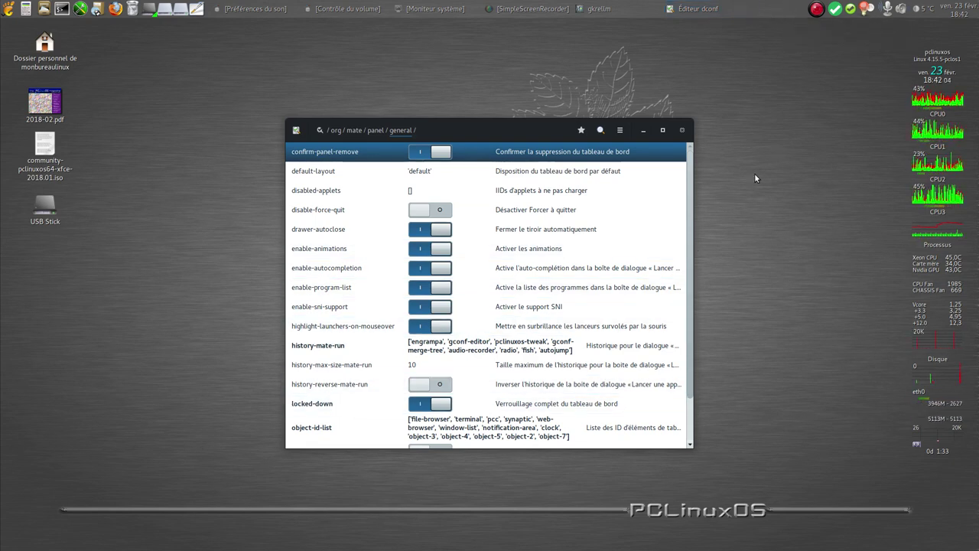
# - Disable the locked-down key to unlock the panels and check the panel's context menu for the editing options
pyautogui.click(419, 406)
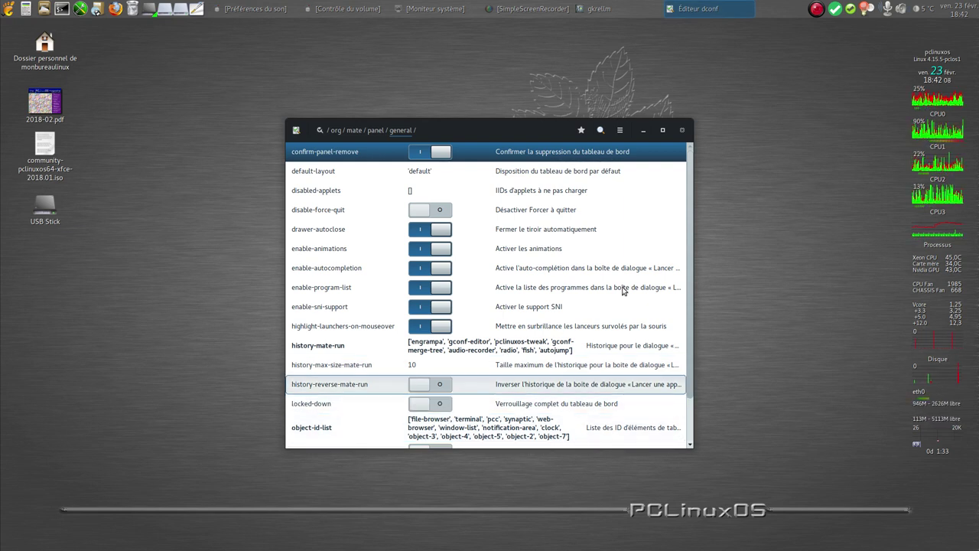
pyautogui.click(775, 119)
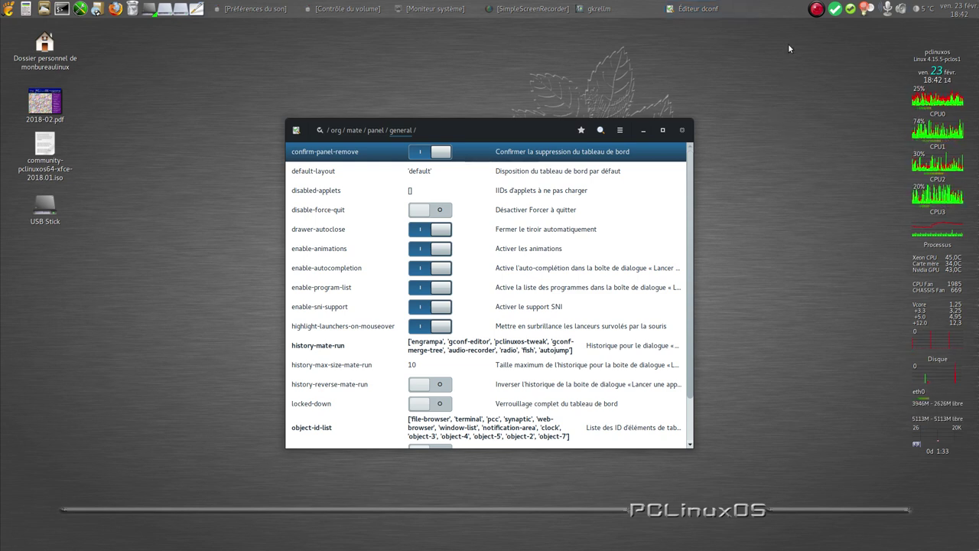
pyautogui.rightClick(785, 14)
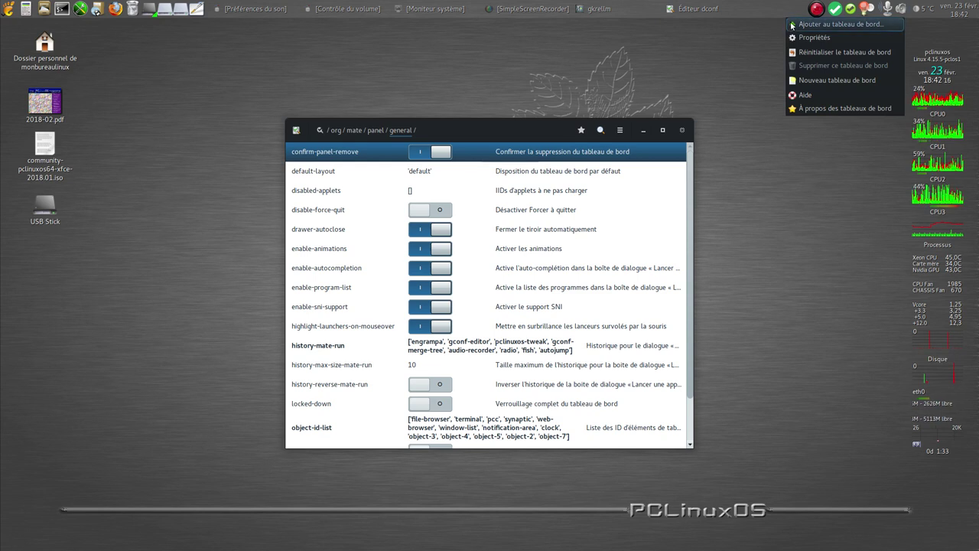
pyautogui.click(747, 63)
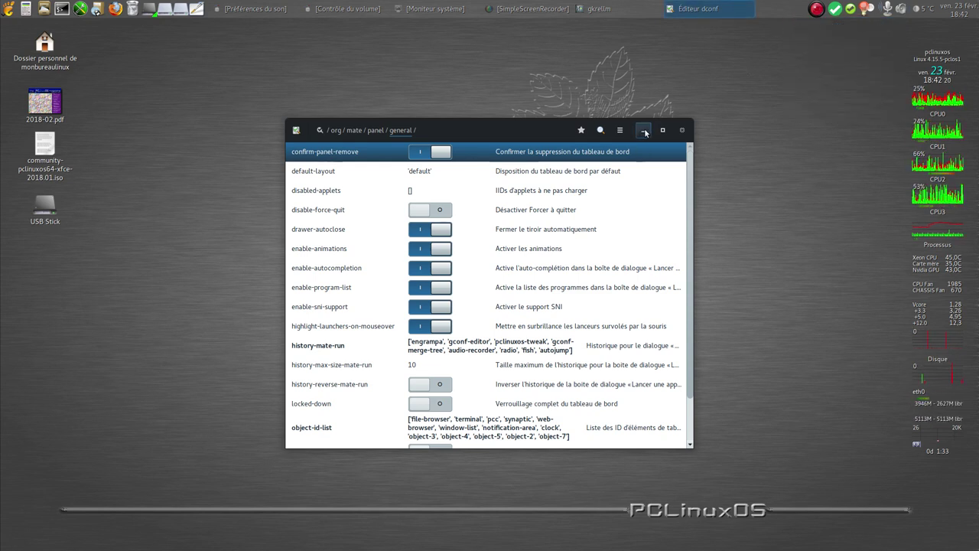